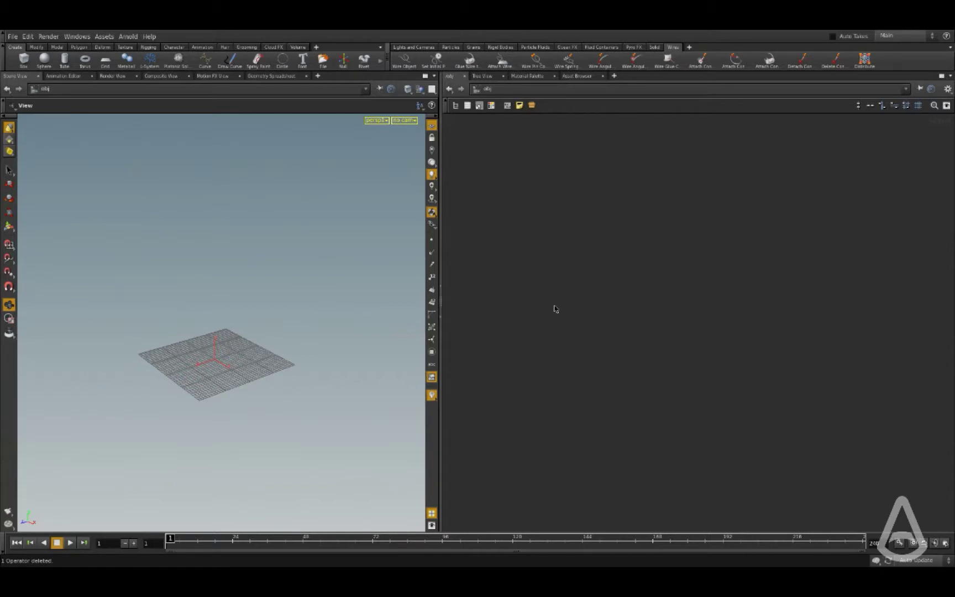
Glance at the Arnold renderer options, then narrow the 3D view to widen the network area.
click(129, 37)
click(610, 158)
drag(440, 210, 433, 210)
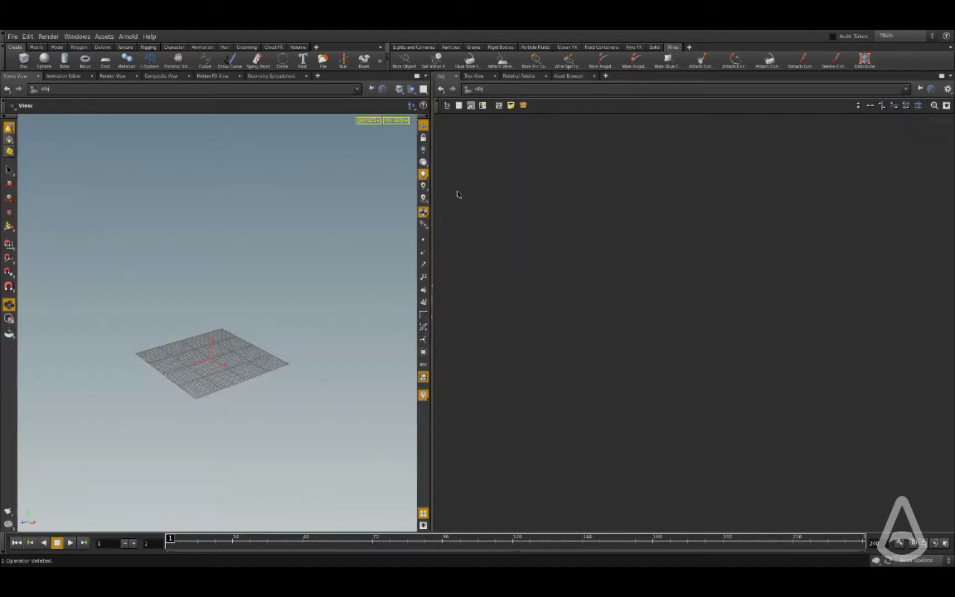
Turn on the Arnold shelf in the shelf set.
click(690, 47)
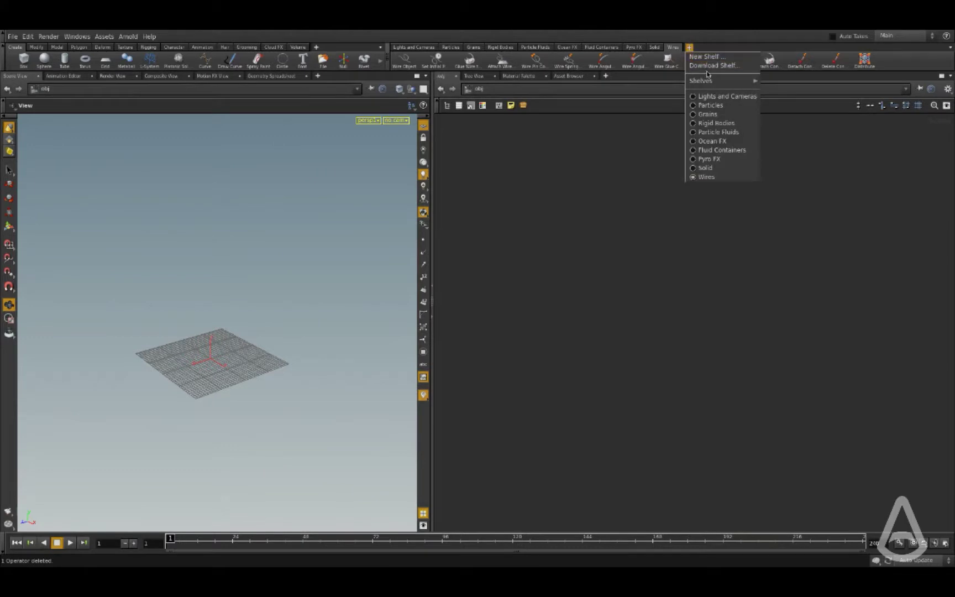
mouse_move(715, 83)
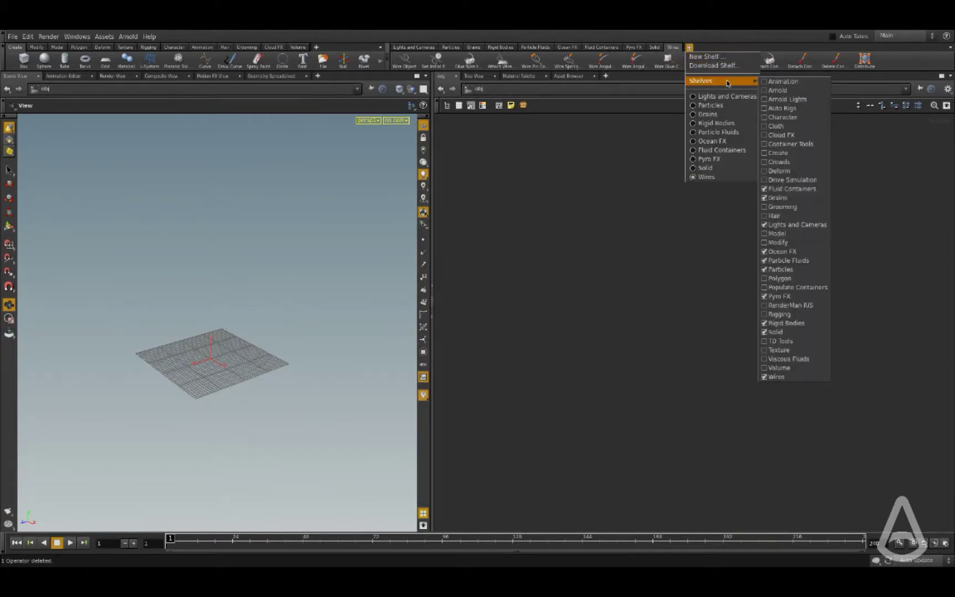
click(690, 47)
click(691, 47)
mouse_move(715, 82)
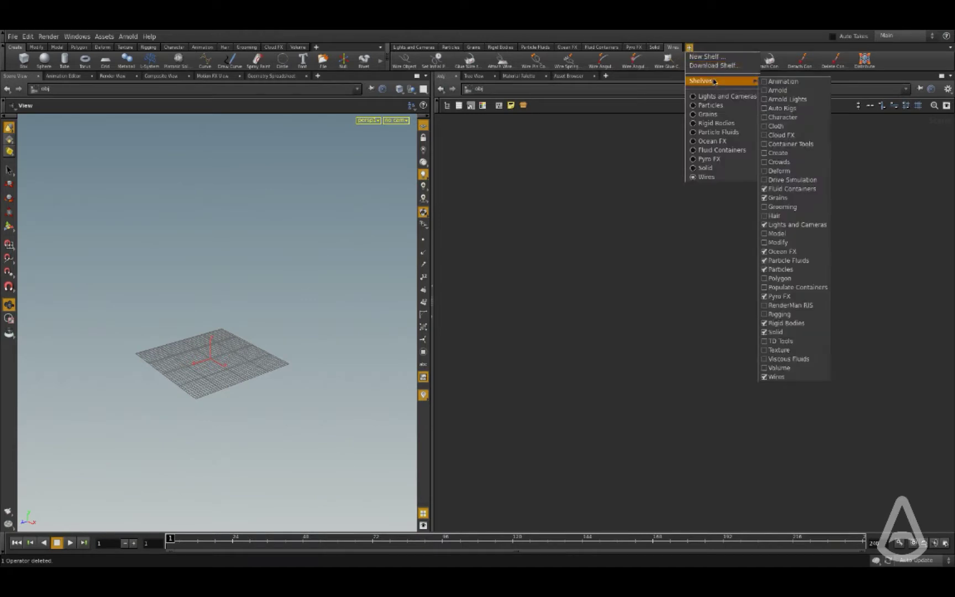
click(769, 91)
Add the Arnold Lights shelf and show the Arnold shelf's tools.
click(711, 48)
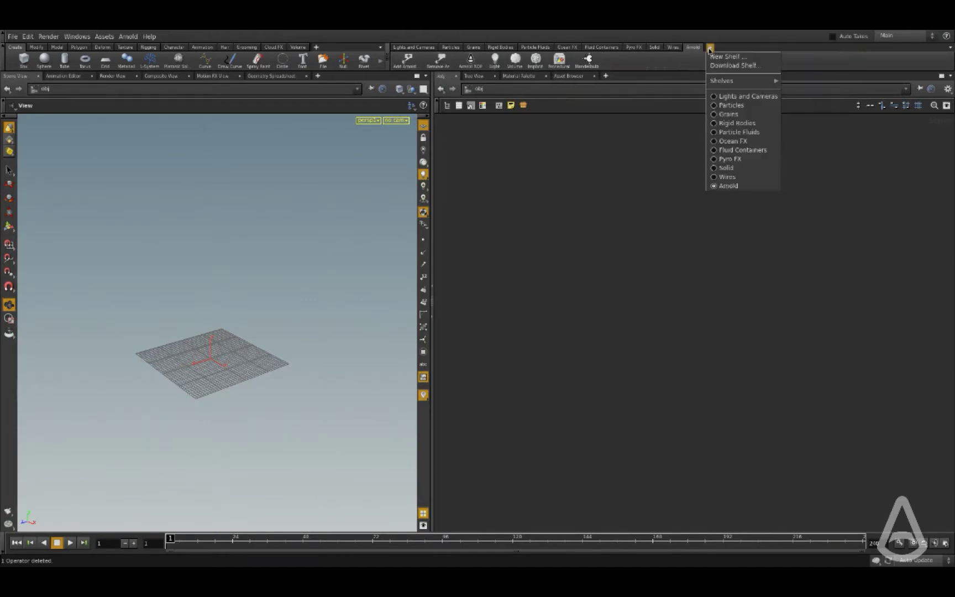
mouse_move(725, 82)
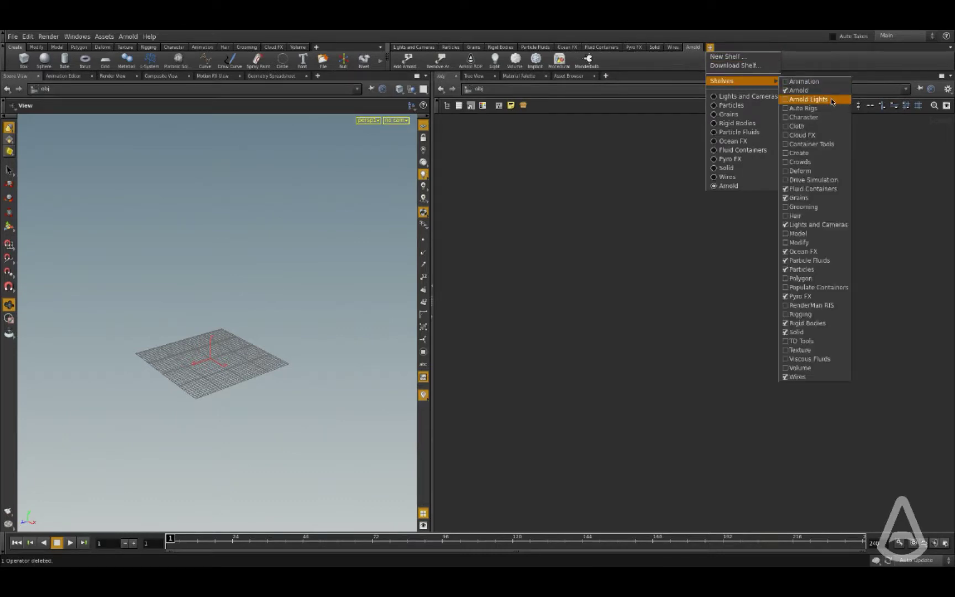
click(809, 99)
click(694, 47)
click(721, 47)
click(693, 47)
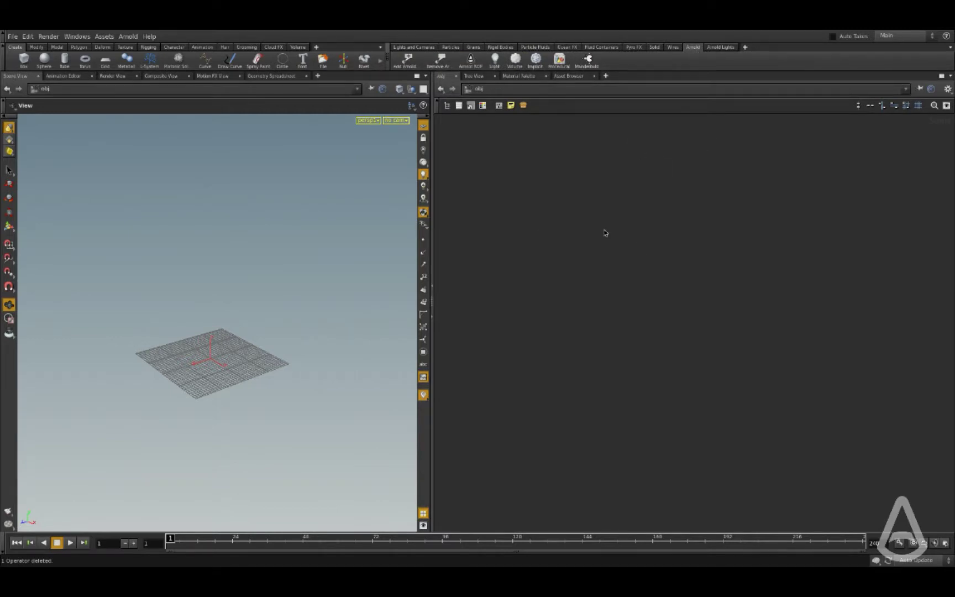
Create a geo1 geometry object whose File node loads tank_model.bgeo.sc.
key(Tab)
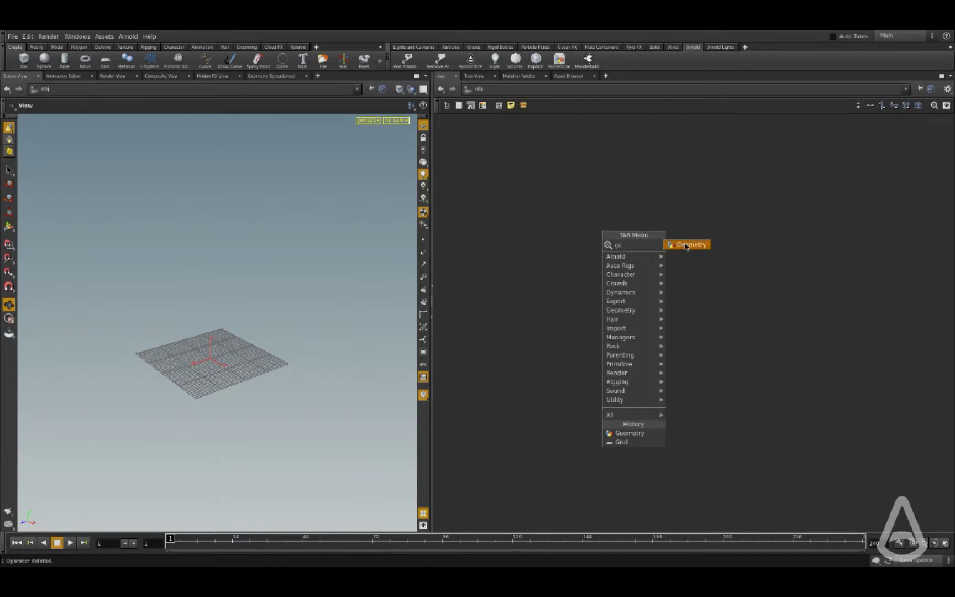
key(Escape)
click(570, 298)
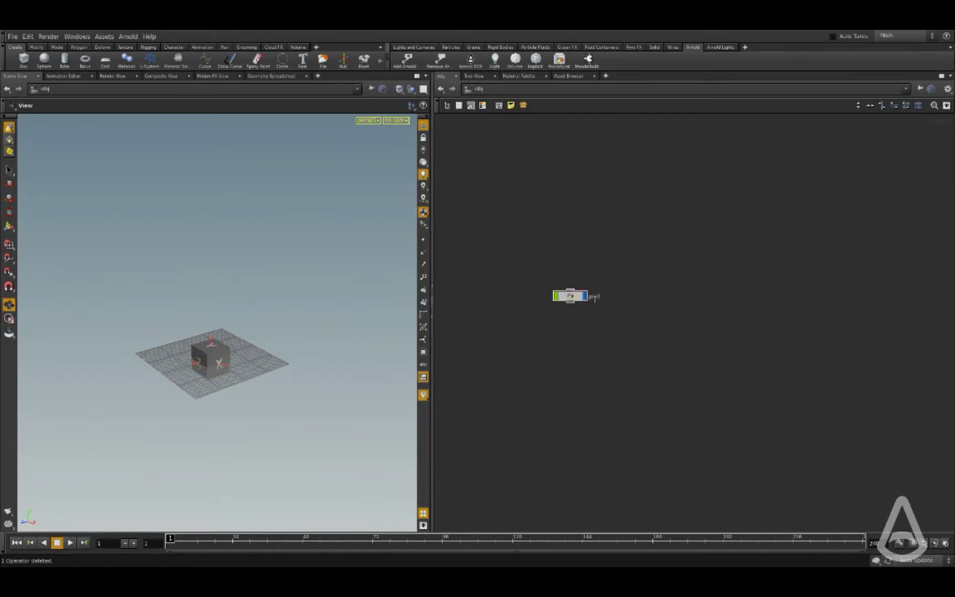
double_click(572, 297)
key(p)
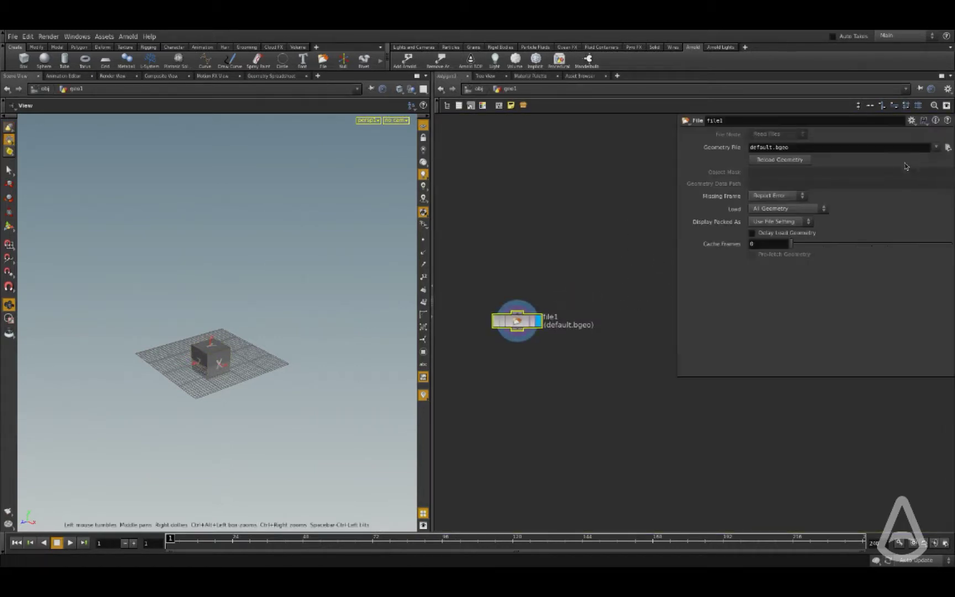
click(948, 148)
click(718, 134)
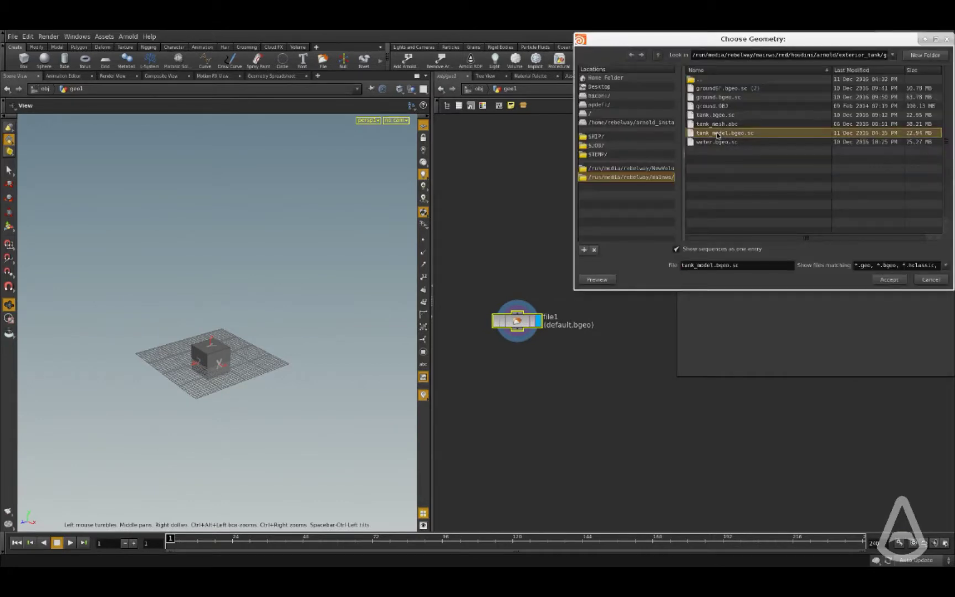
click(891, 280)
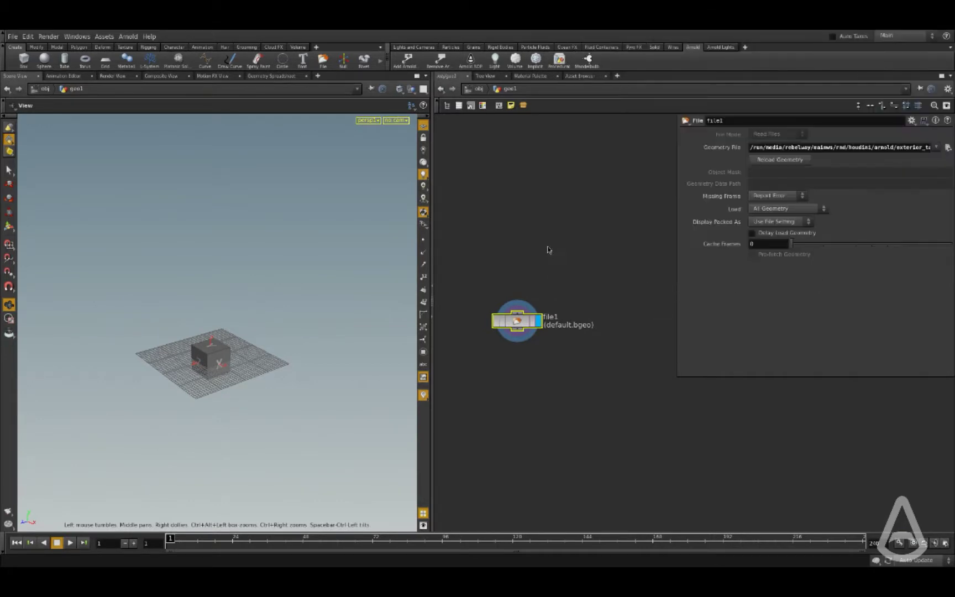
Back at /obj, select geo1 and check its Arnold render settings.
key(u)
click(577, 238)
drag(576, 238, 503, 330)
click(781, 134)
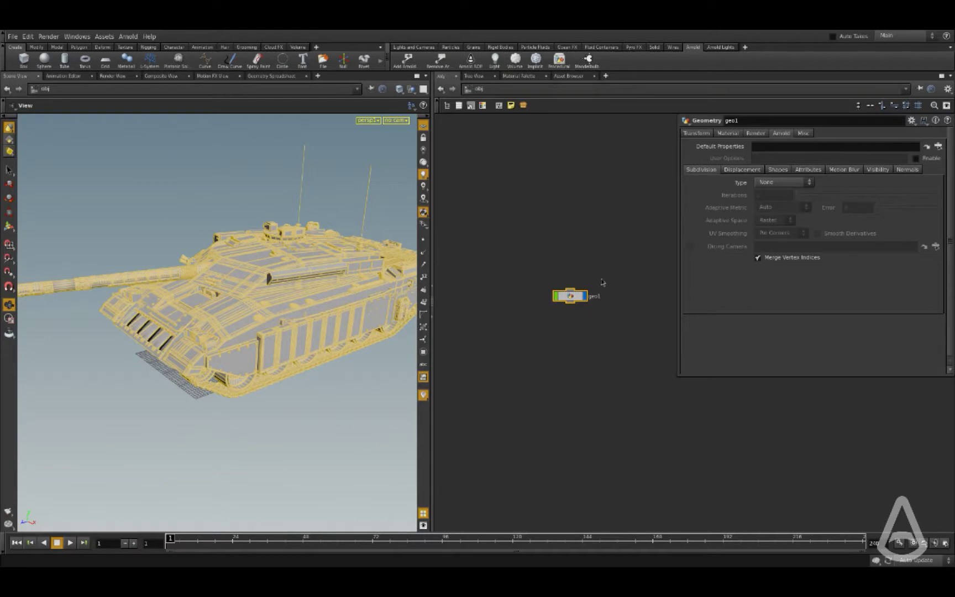
drag(618, 249, 524, 338)
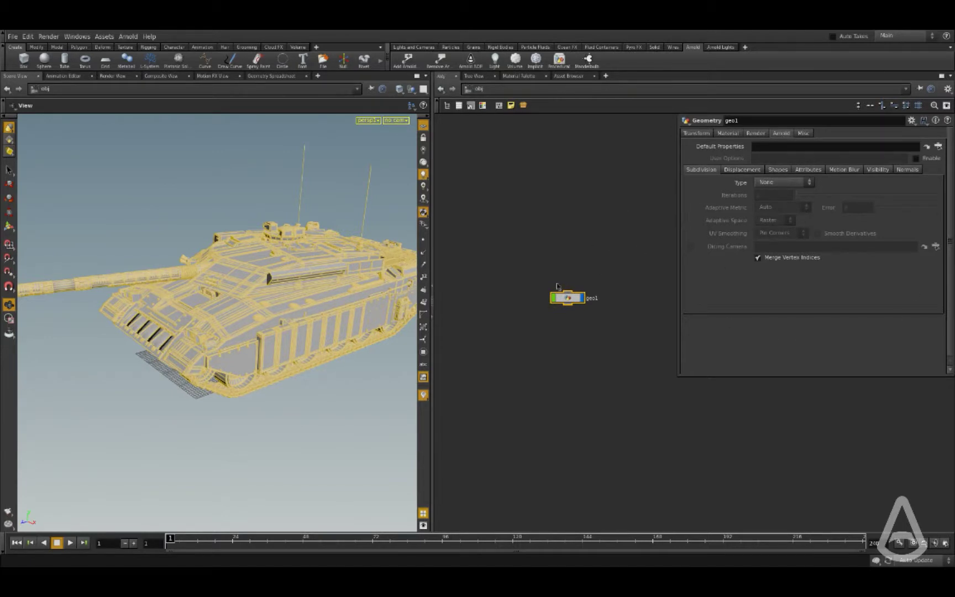
Add a Grid object at /obj with Uniform Scale 5 and shift its node right.
click(598, 227)
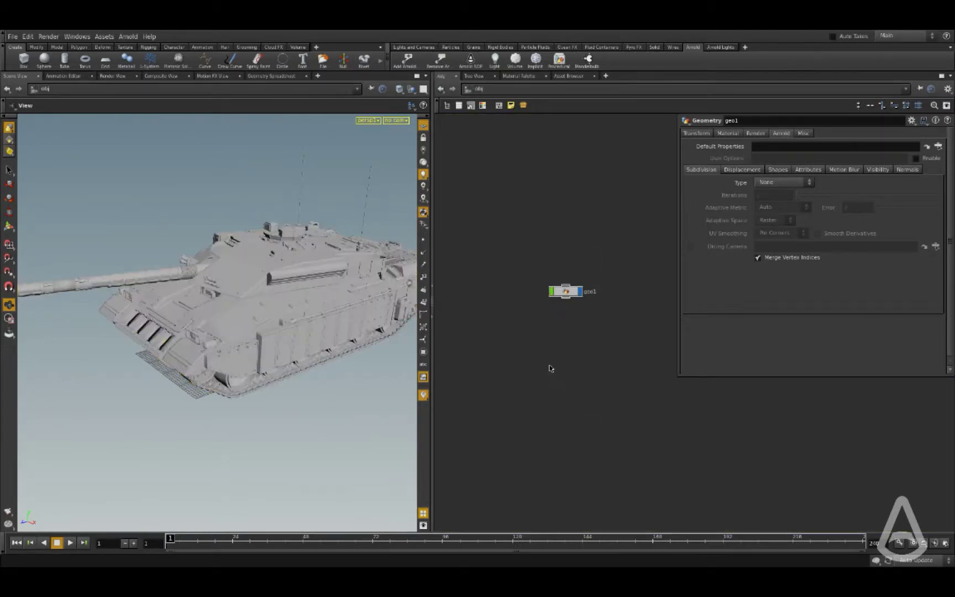
key(Tab)
click(627, 352)
click(502, 365)
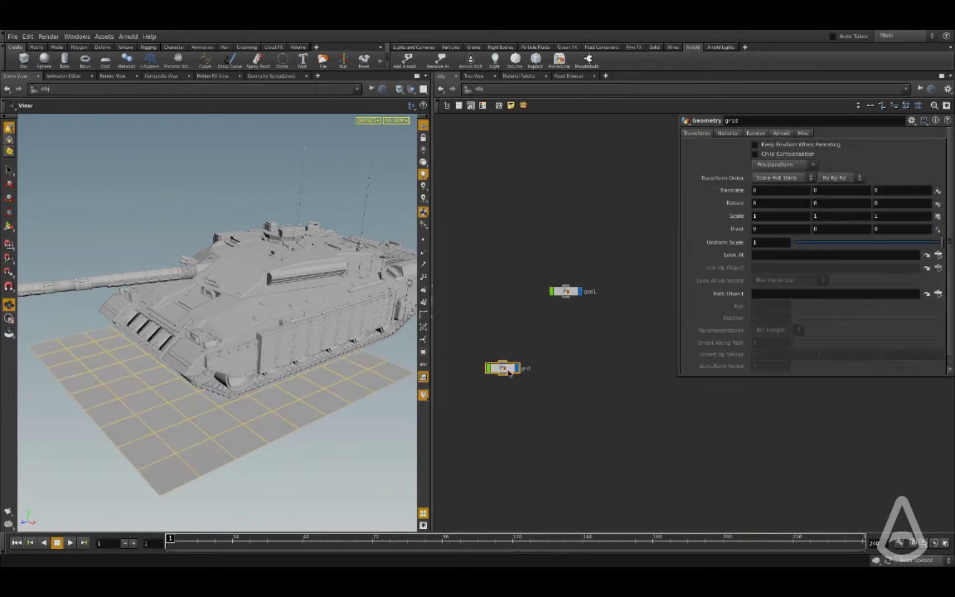
text(5)
key(Return)
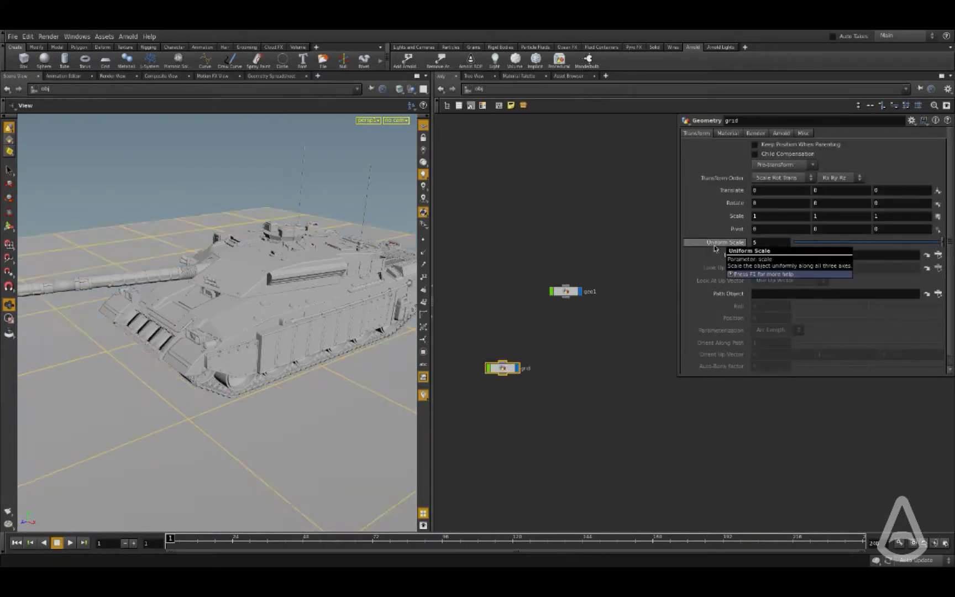
drag(508, 374, 551, 361)
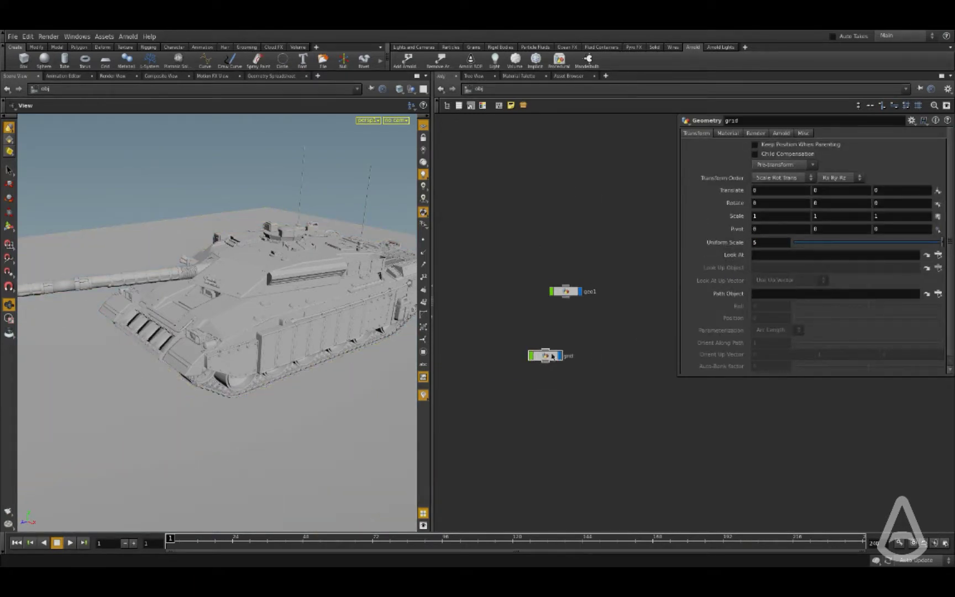
Go to the /out network and delete the existing arnold1 node.
click(489, 87)
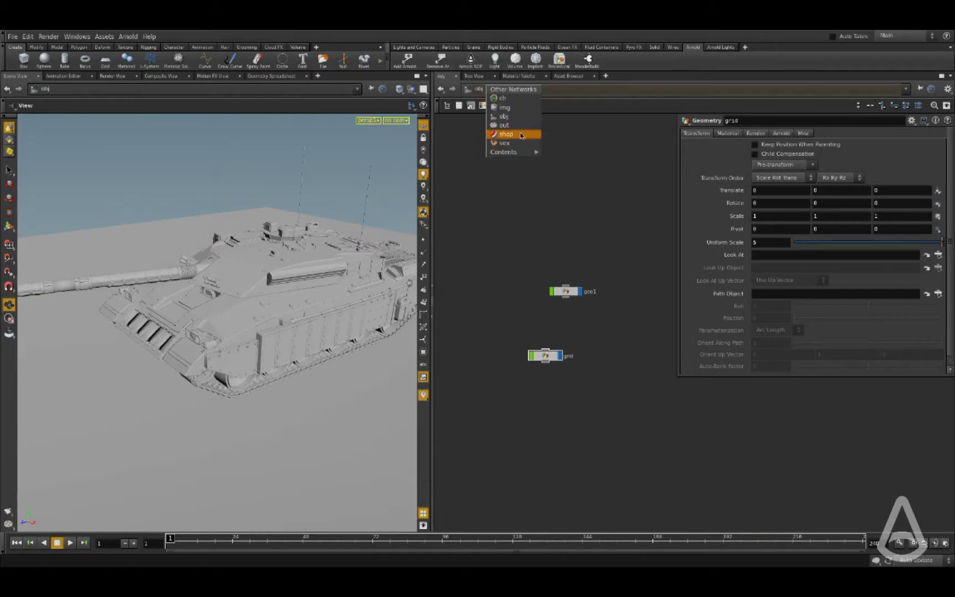
click(514, 130)
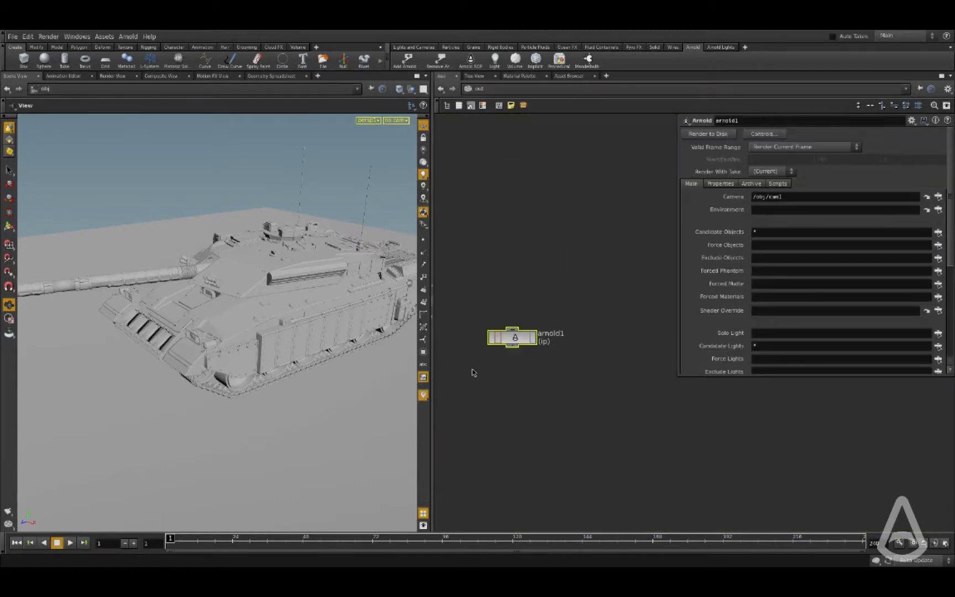
key(Delete)
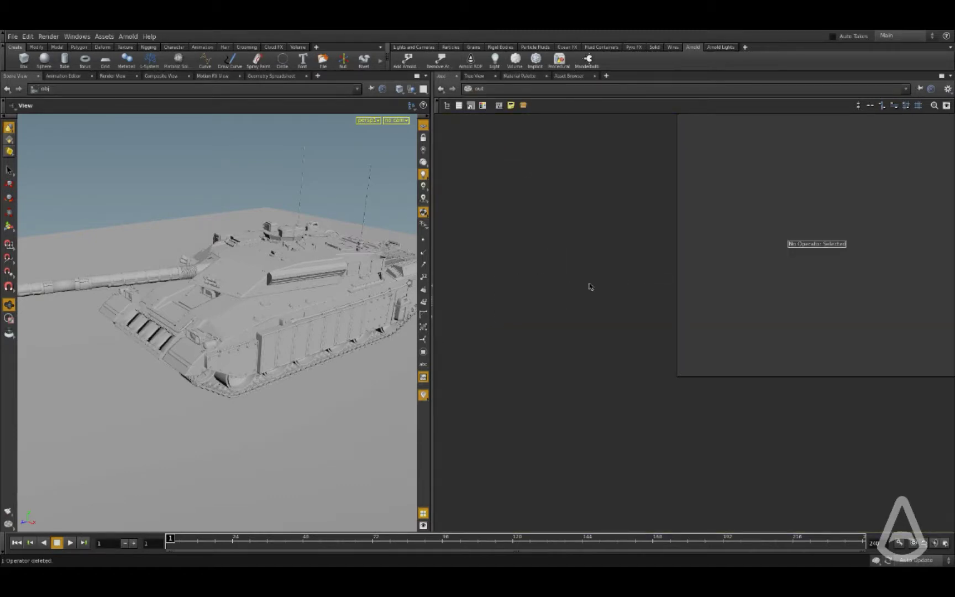
Place a new Arnold ROP, arnold1, and review its Properties and Main settings.
key(Tab)
text(ar)
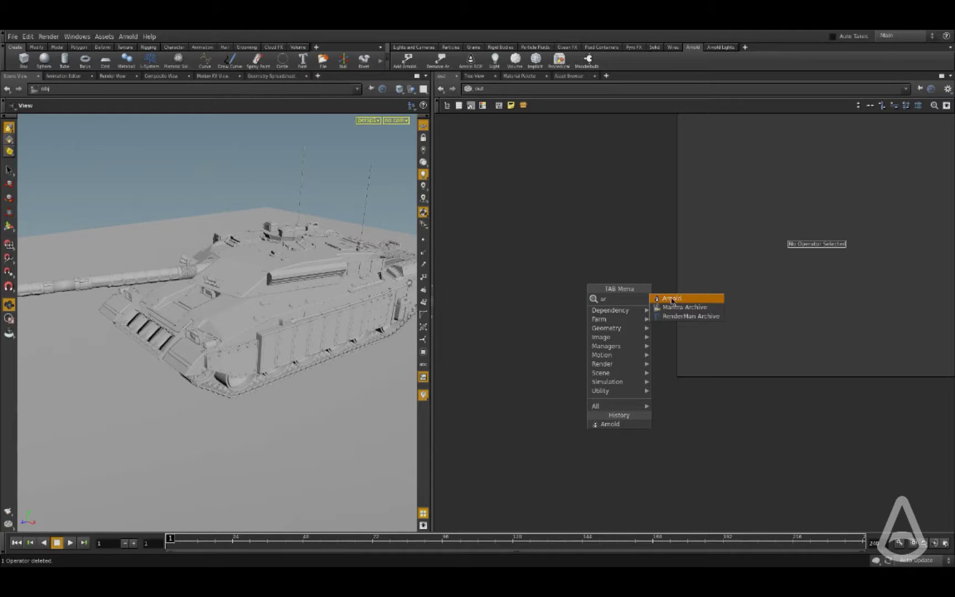
click(672, 299)
click(532, 322)
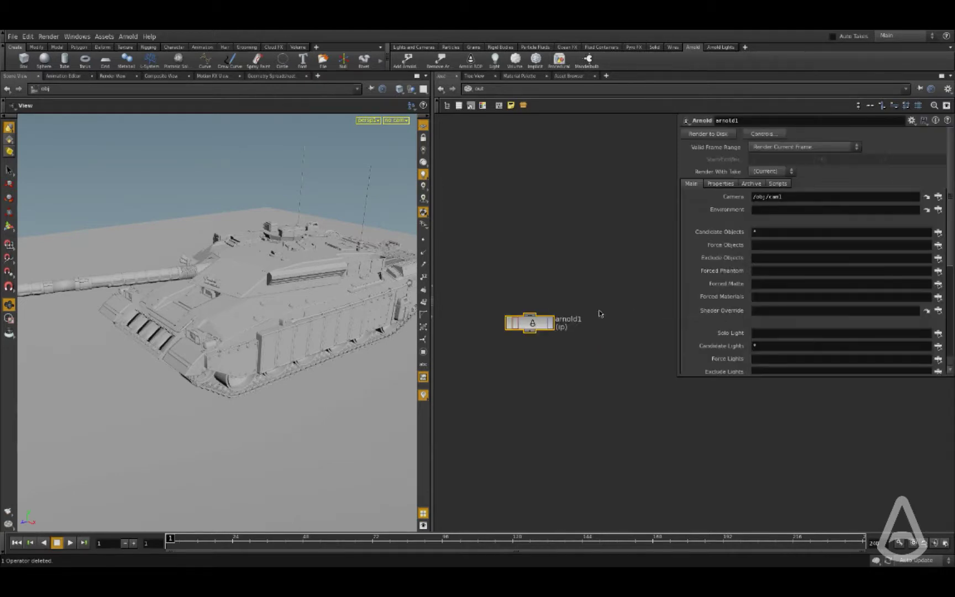
drag(678, 378, 689, 429)
click(730, 184)
click(702, 184)
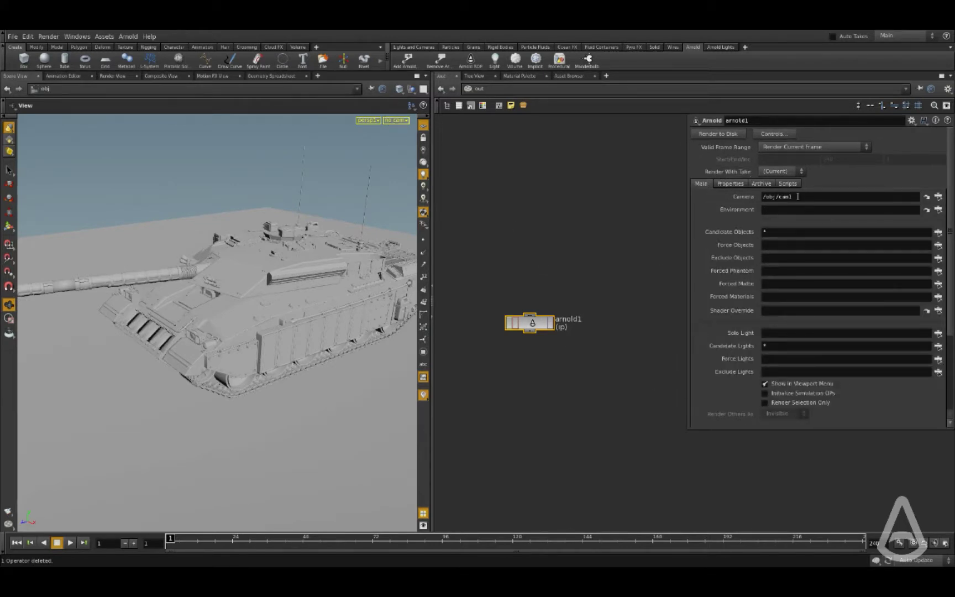
Create cam1 via New Camera, then dolly and tumble it to frame the tank.
click(397, 122)
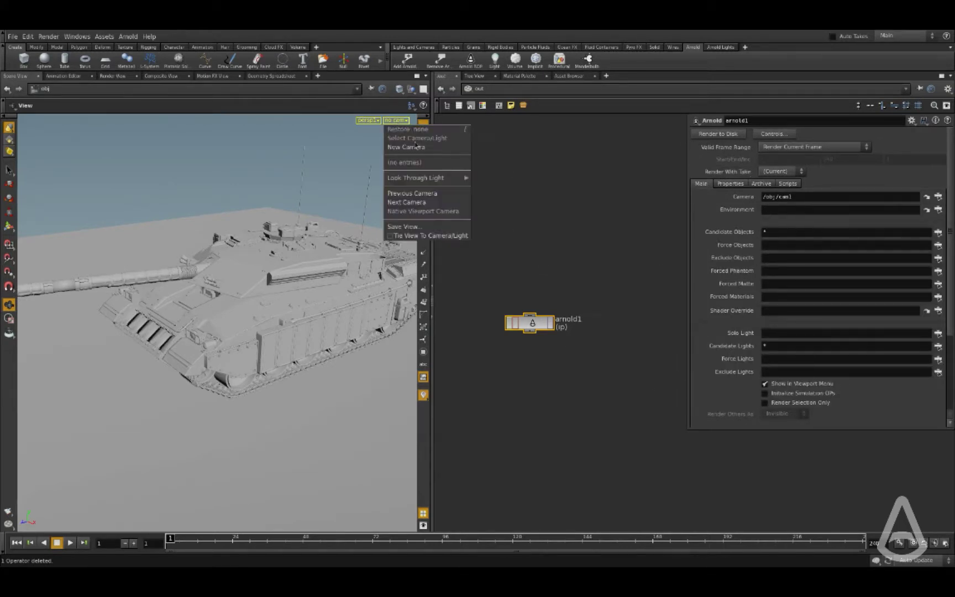
click(390, 123)
click(391, 122)
click(404, 148)
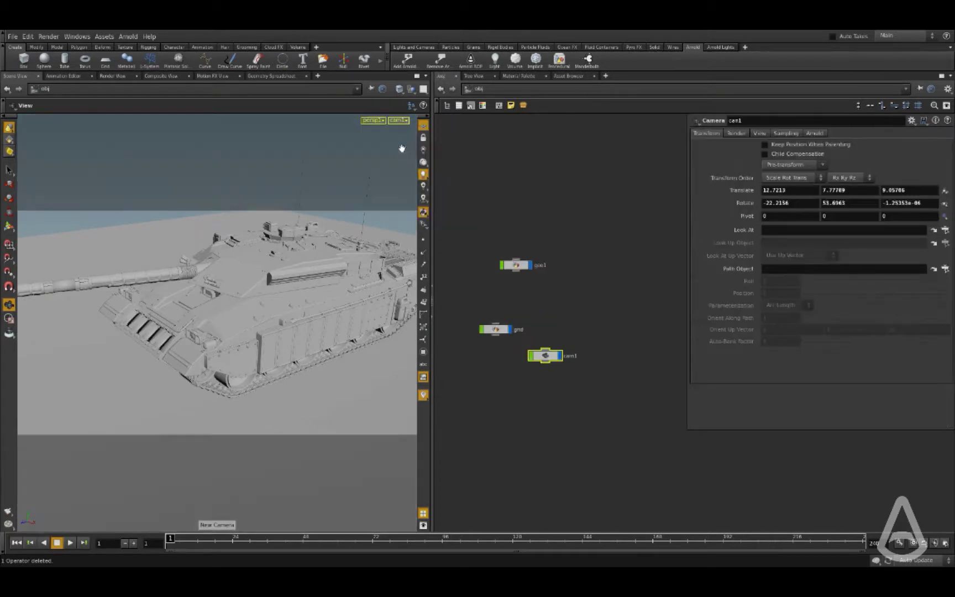
right_drag(291, 275, 238, 297)
drag(238, 297, 274, 296)
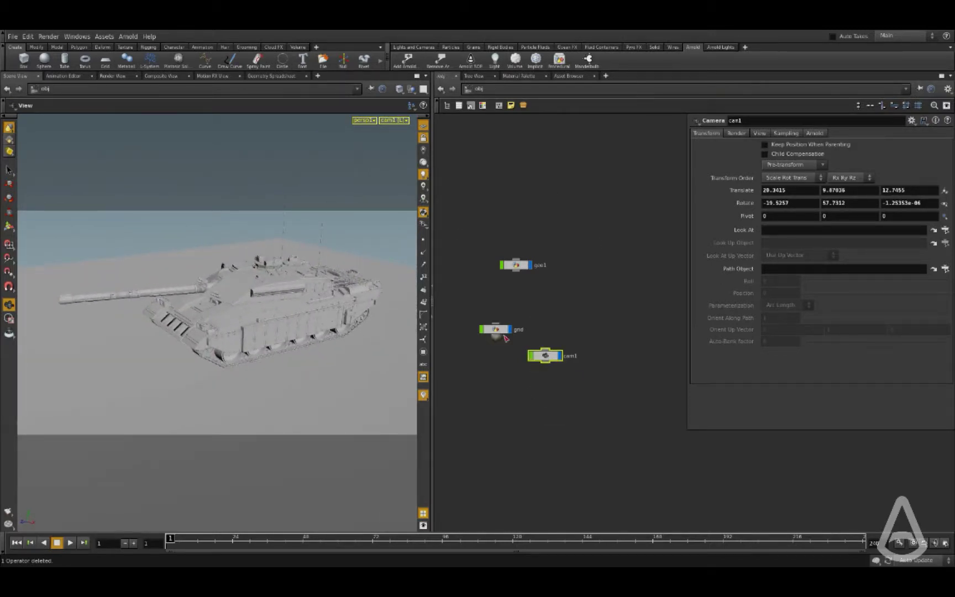
Nudge the gnd node, undo a stray sticky note, and switch to the /out network.
drag(497, 332, 506, 325)
click(511, 106)
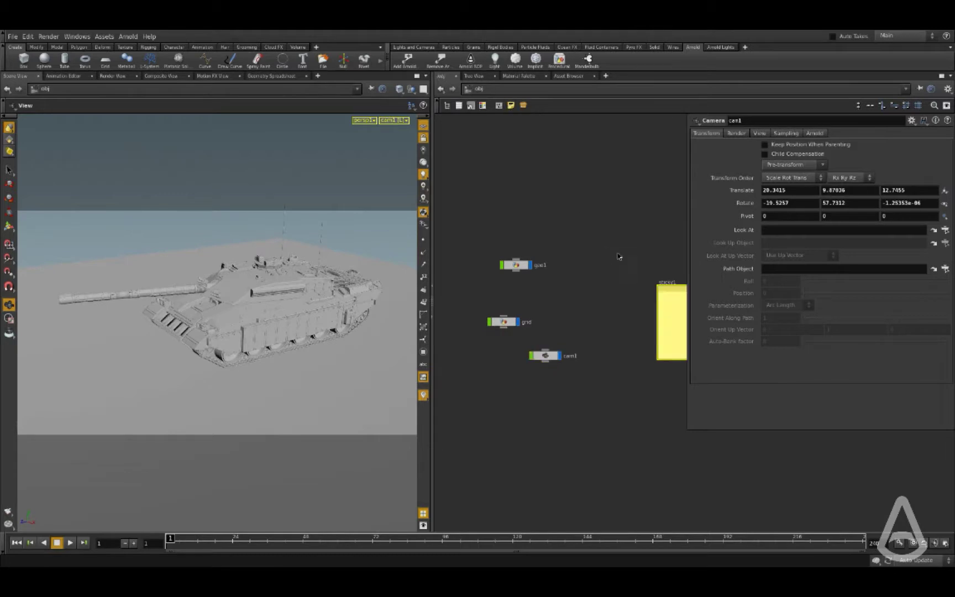
key(ctrl+z)
click(490, 93)
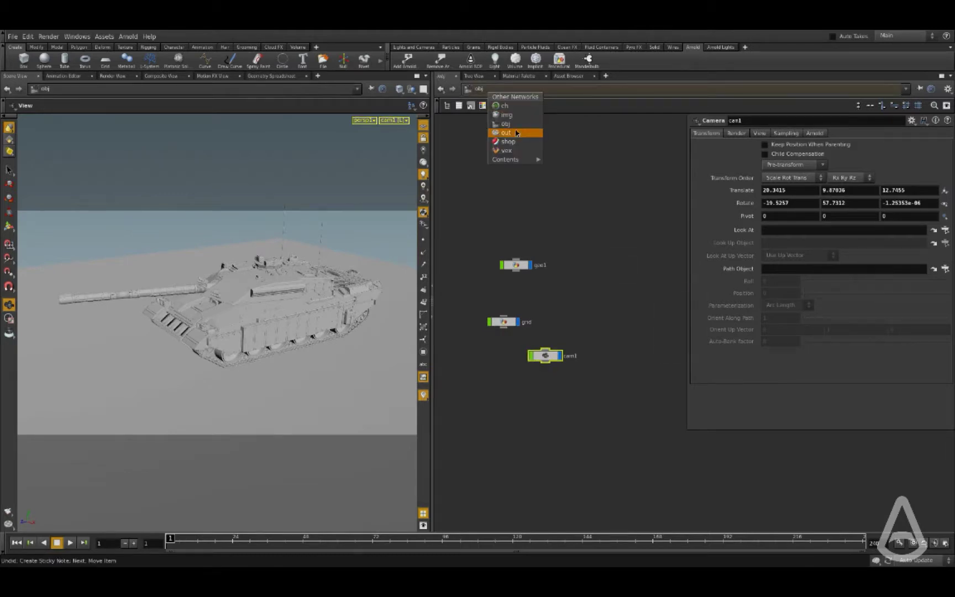
click(517, 134)
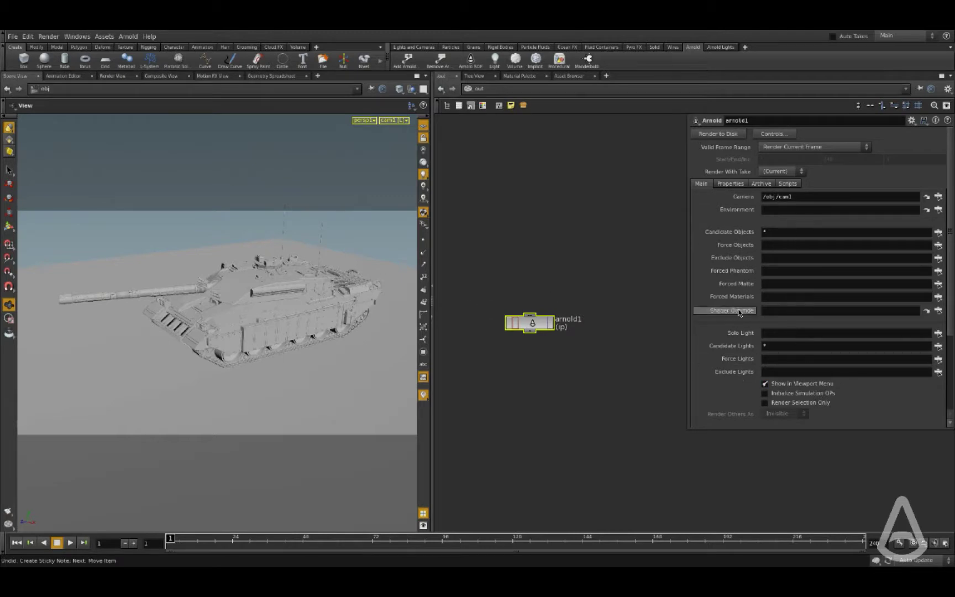
Confirm arnold1's render camera /obj/cam1, browse Properties, then return to Main.
drag(906, 198, 744, 194)
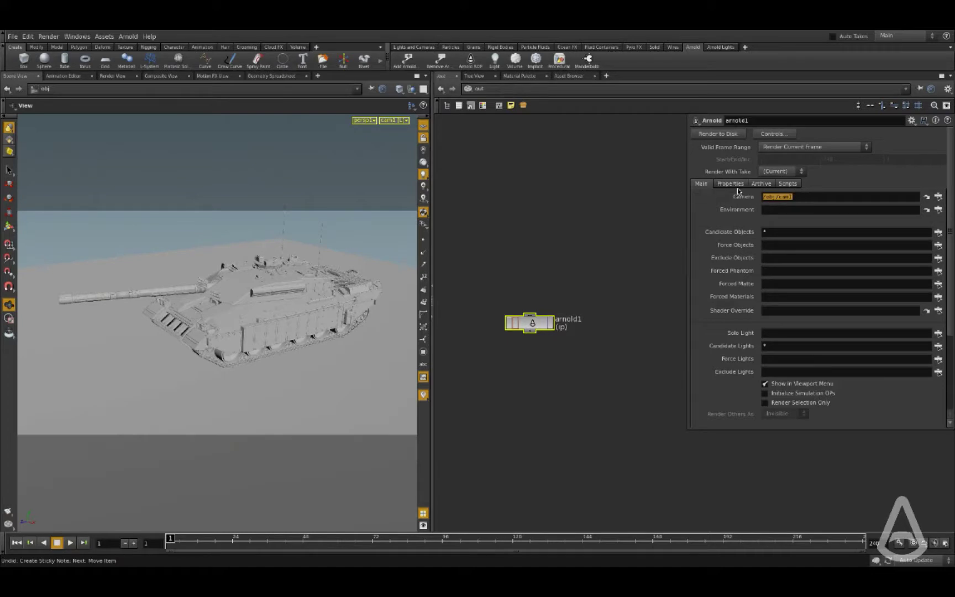
click(736, 185)
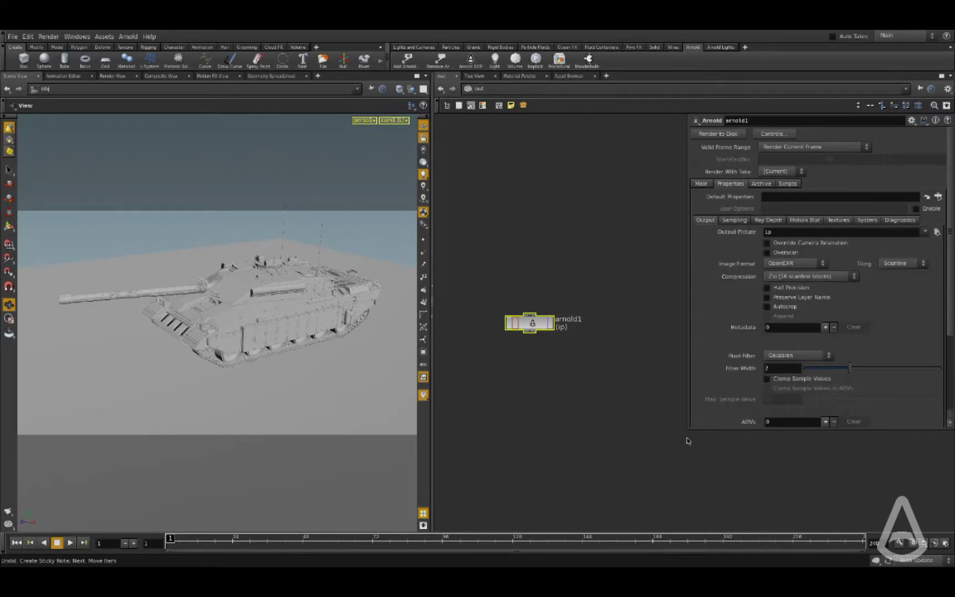
drag(688, 429, 694, 460)
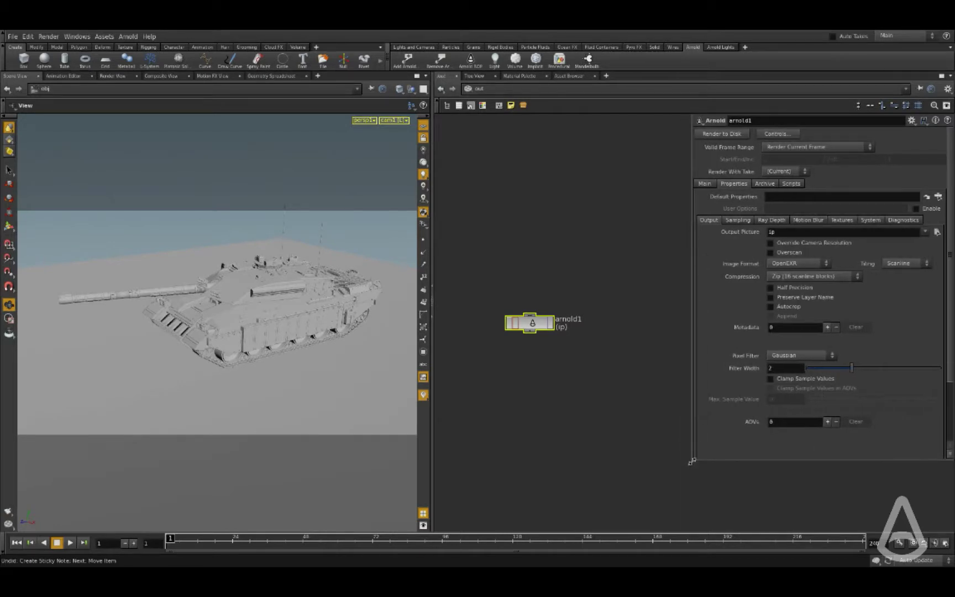
click(705, 184)
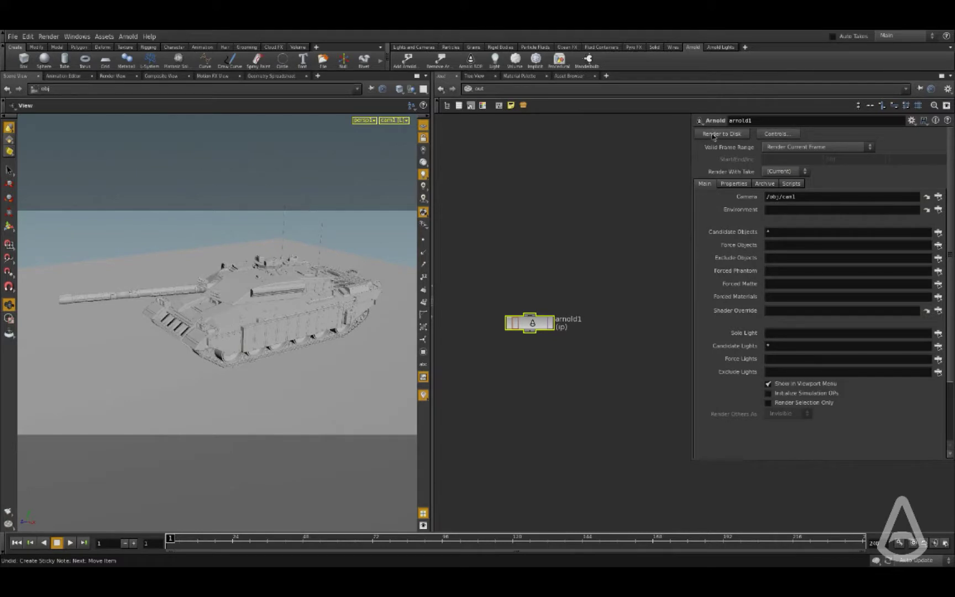
click(714, 135)
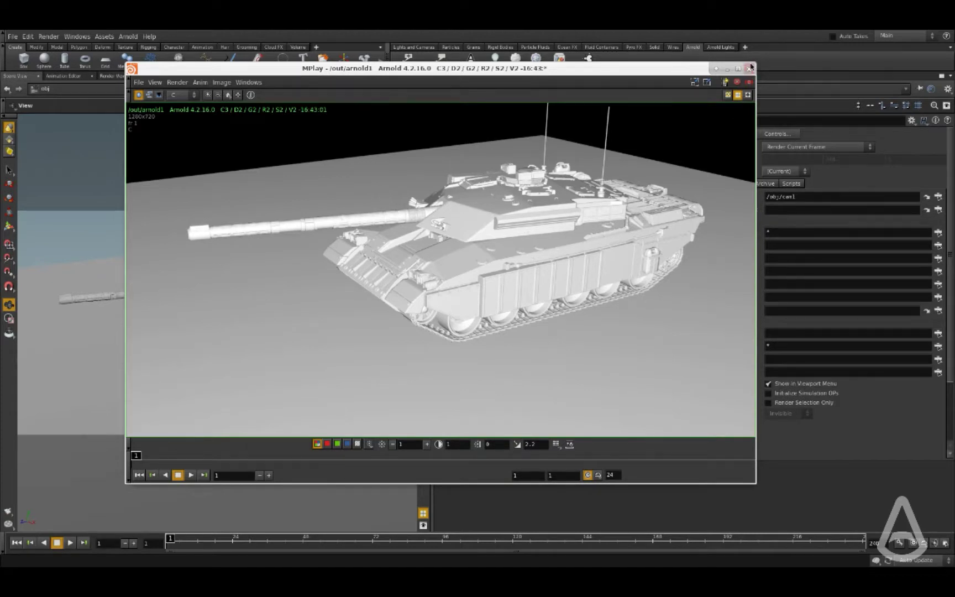
click(750, 69)
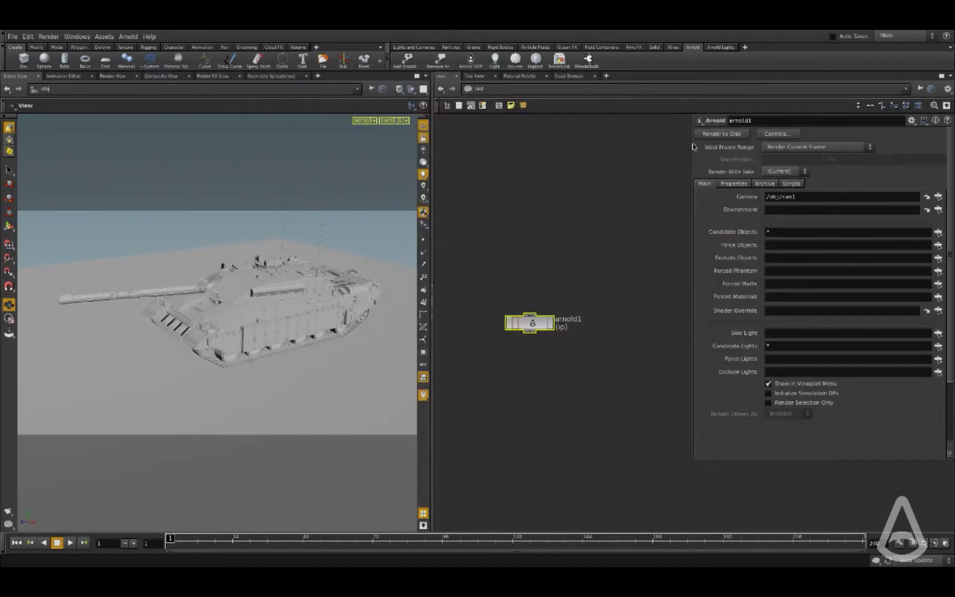
Show Render View with arnold1 and its camera, start the Arnold render, and widen the pane.
click(566, 236)
click(113, 77)
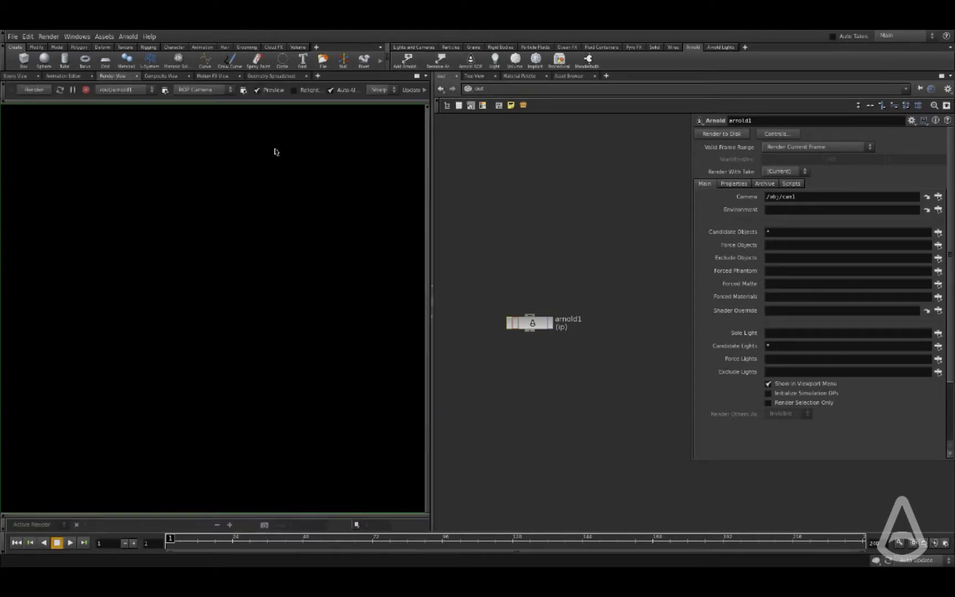
click(87, 103)
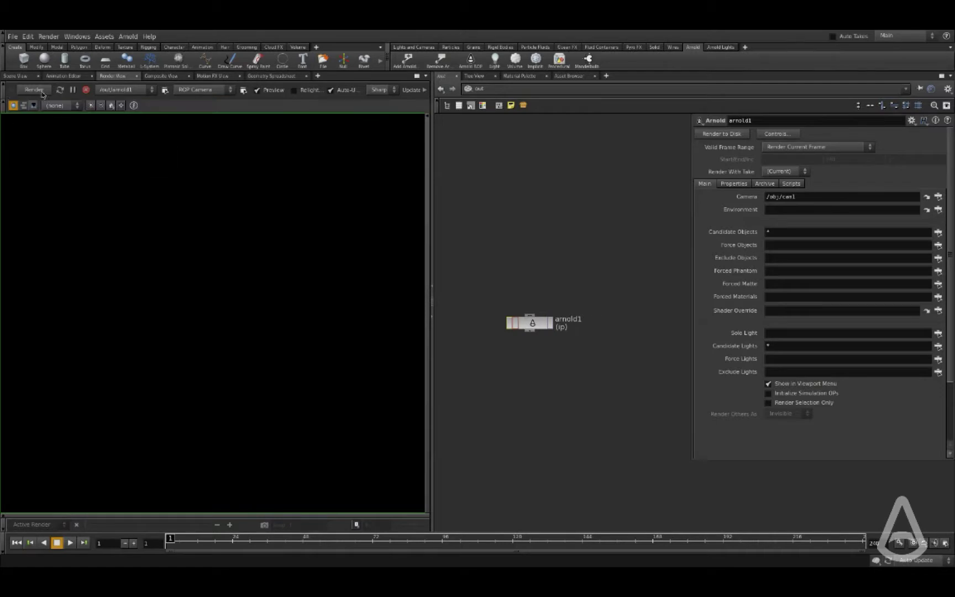
click(122, 91)
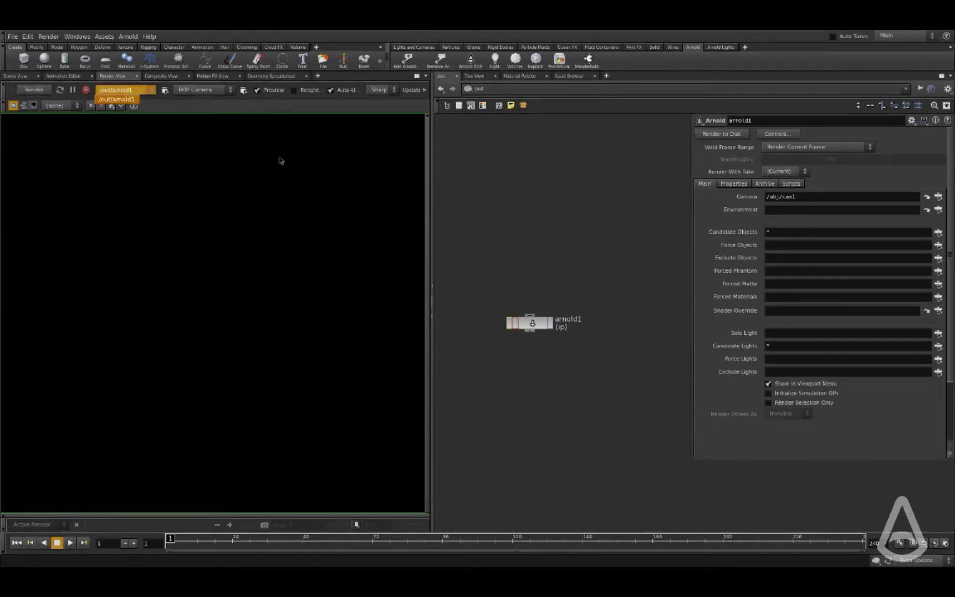
drag(585, 275, 480, 365)
click(199, 90)
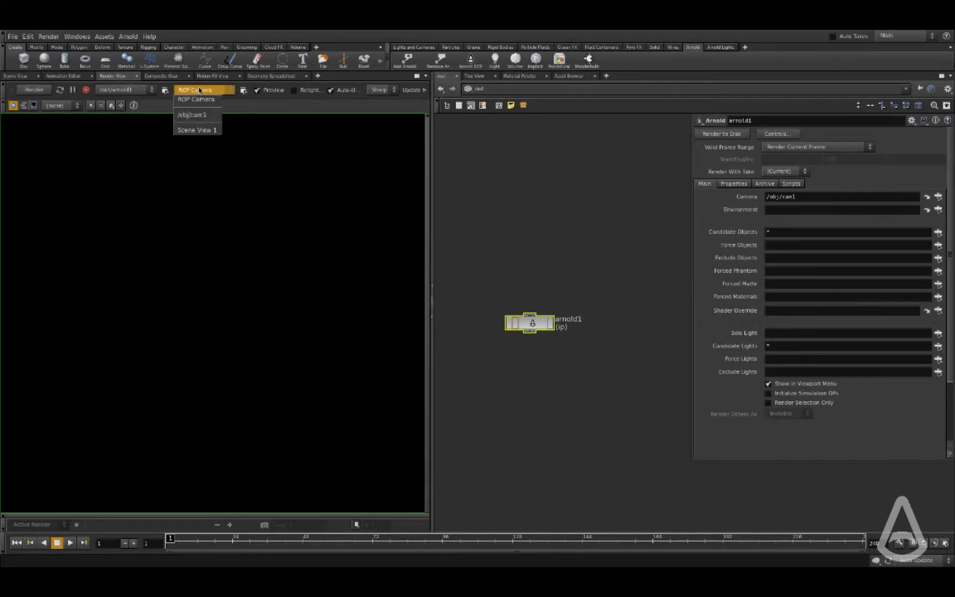
click(885, 189)
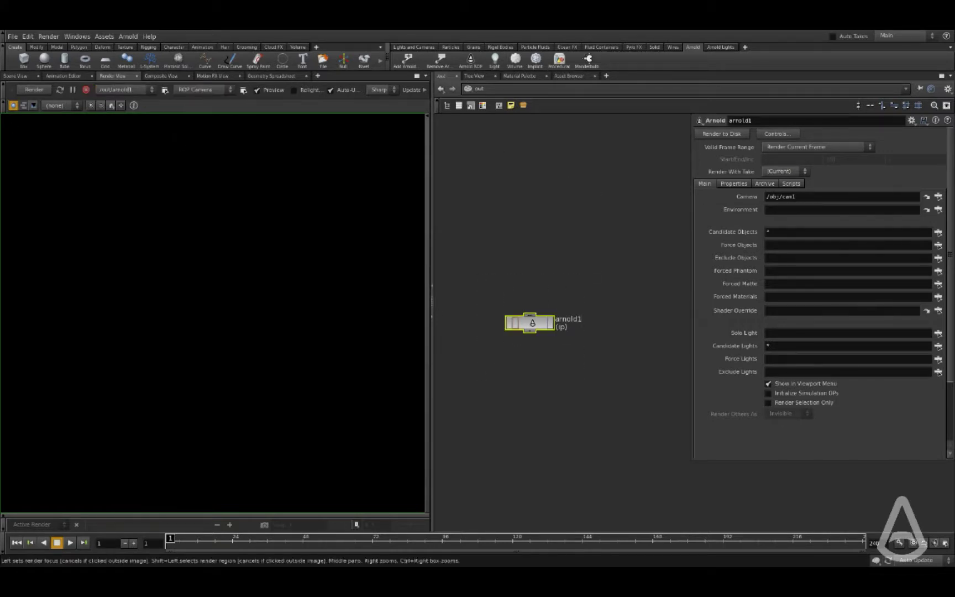
click(34, 90)
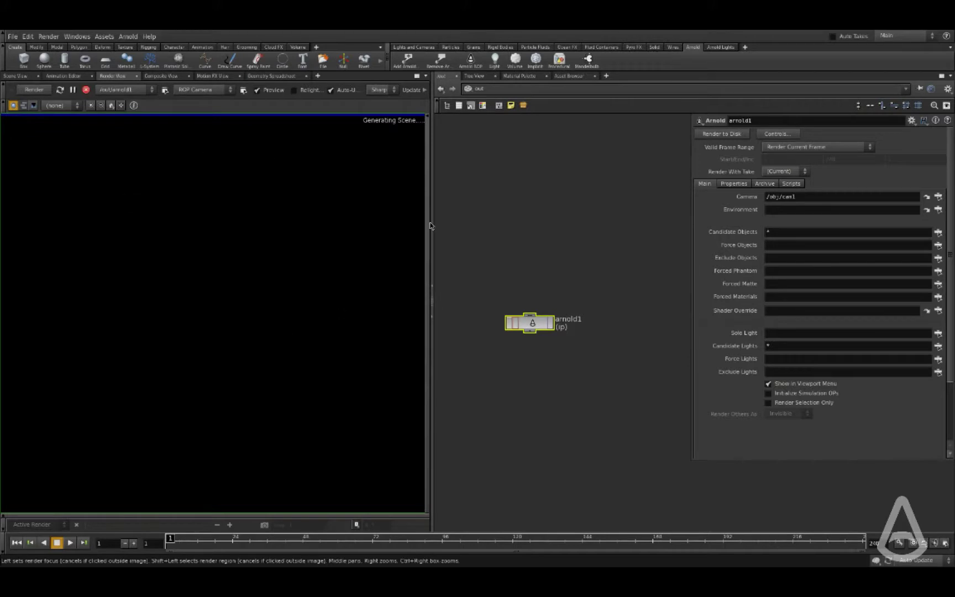
drag(433, 221, 496, 221)
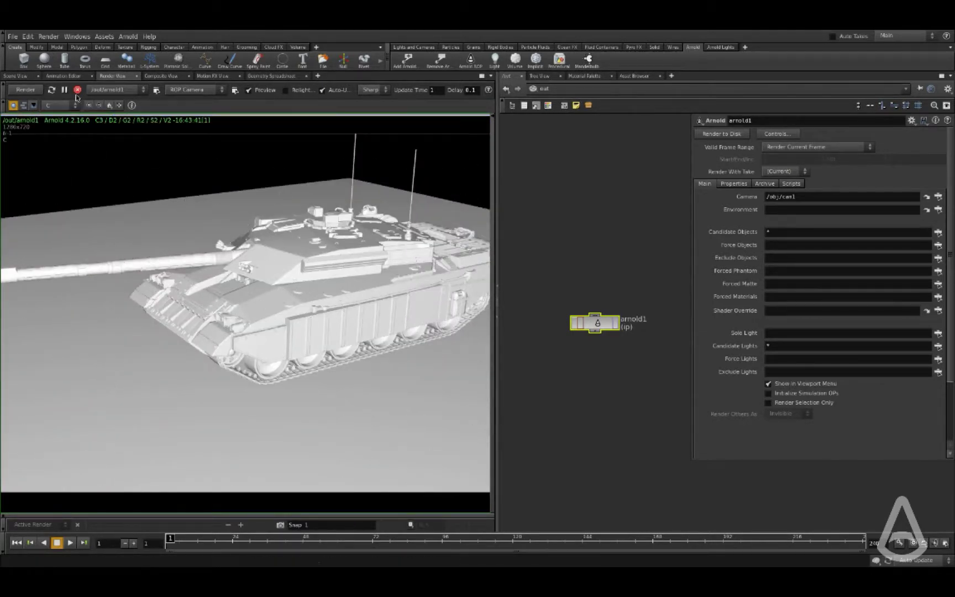
Turn the right pane into a Scene View looking through cam1.
click(539, 76)
click(536, 78)
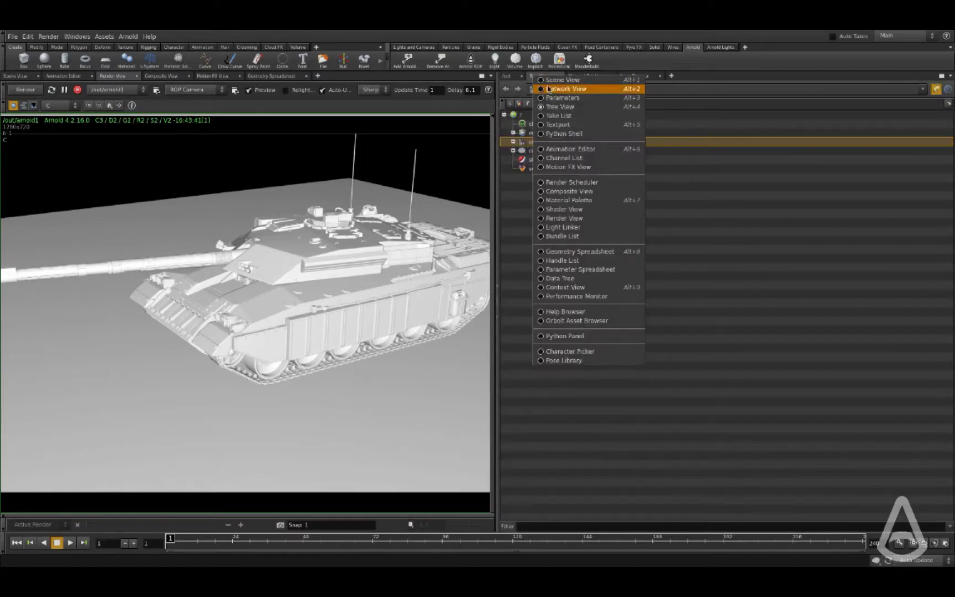
click(537, 80)
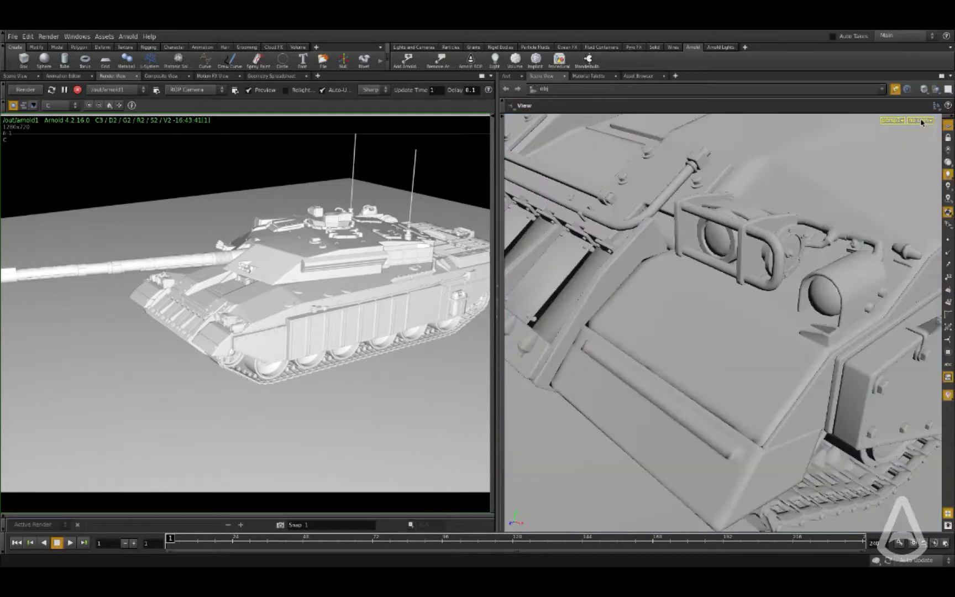
click(921, 120)
click(885, 151)
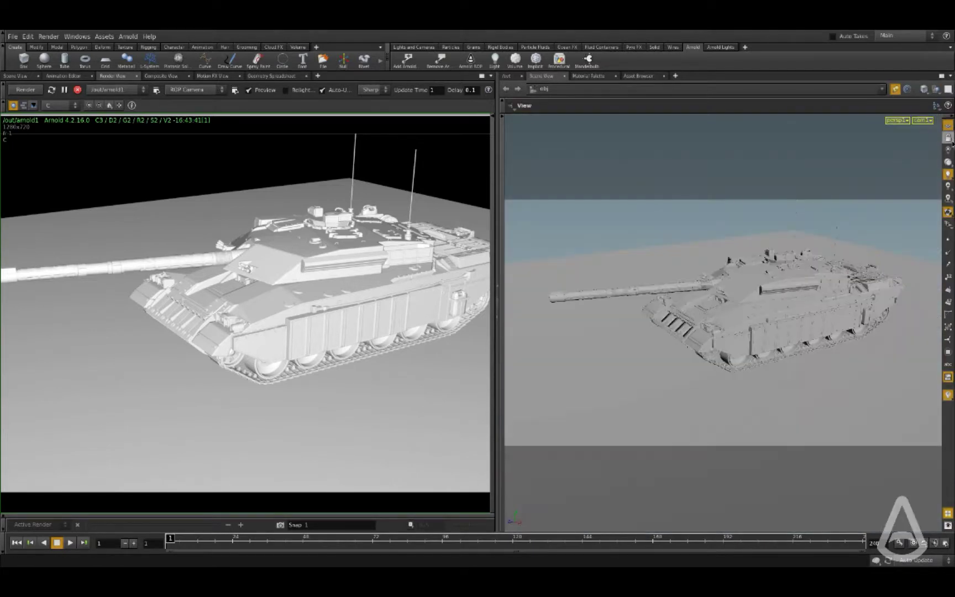
Orbit cam1 to level the gun and face the tank forward, then restore the 3D viewport.
alt+drag(666, 324, 695, 322)
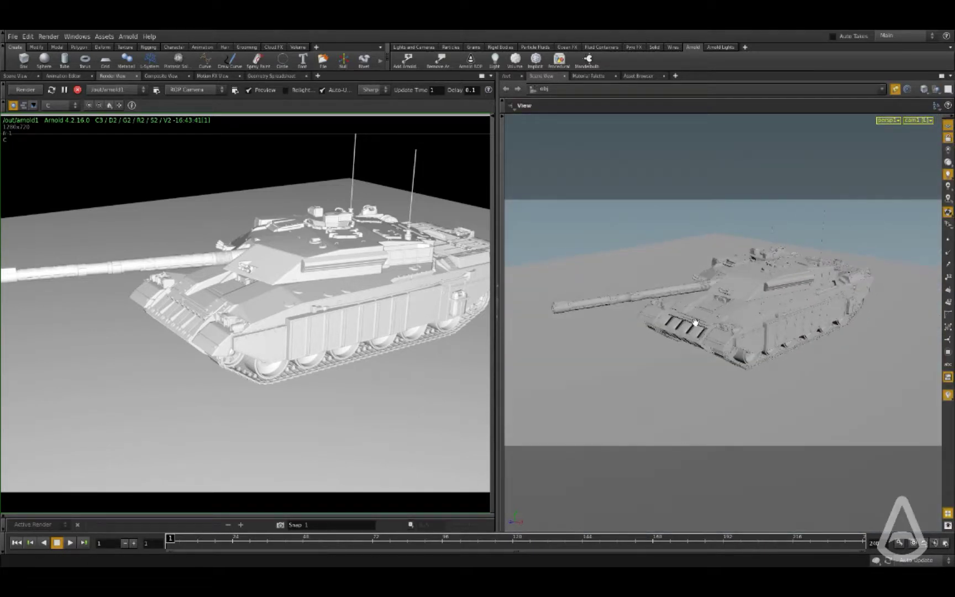
alt+drag(790, 304, 640, 303)
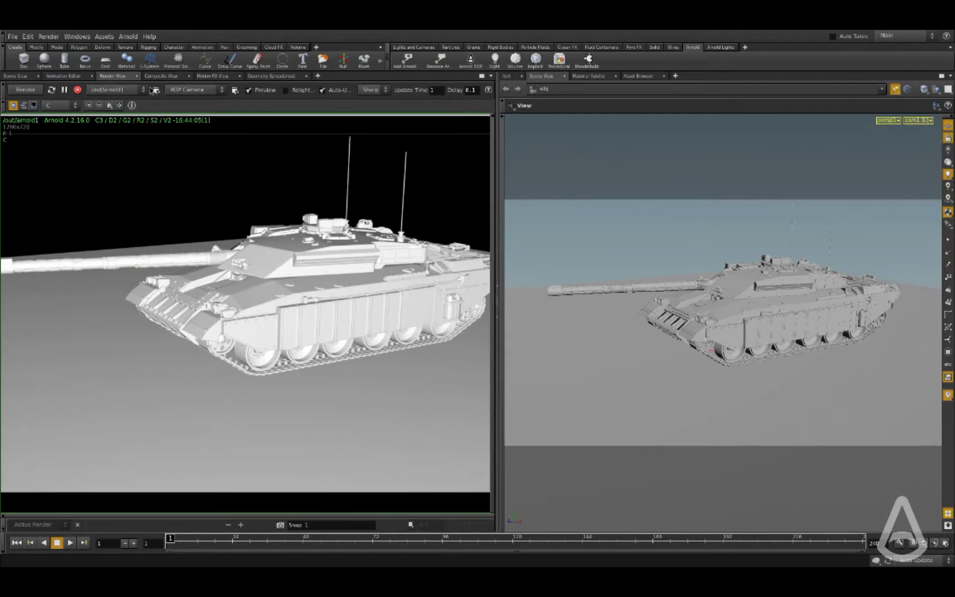
click(16, 76)
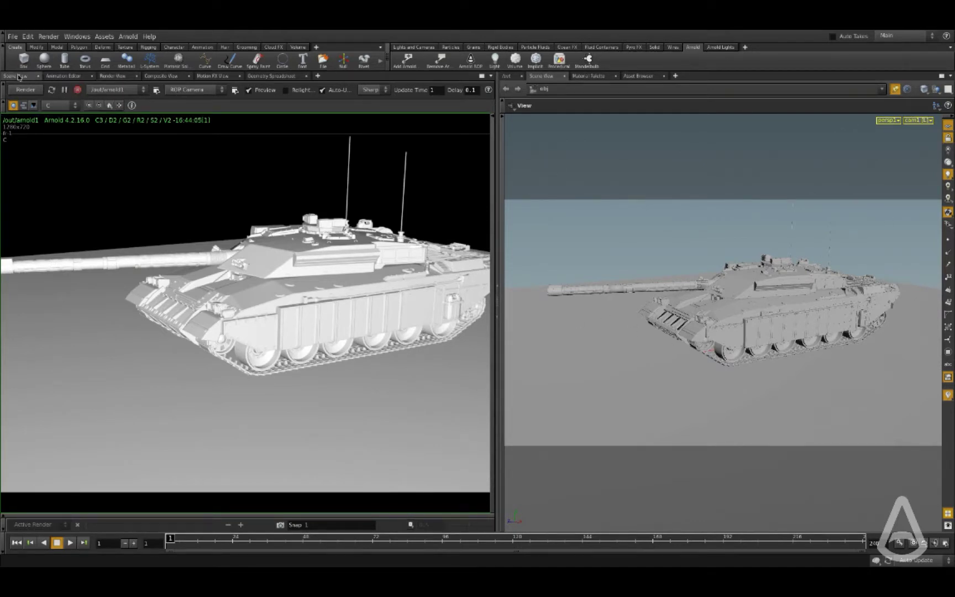
click(517, 76)
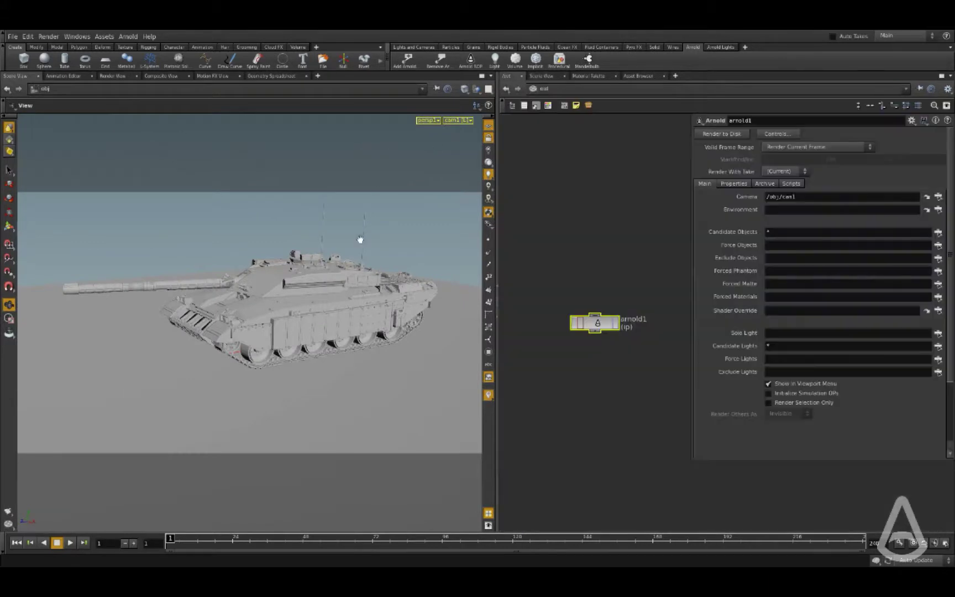
click(9, 319)
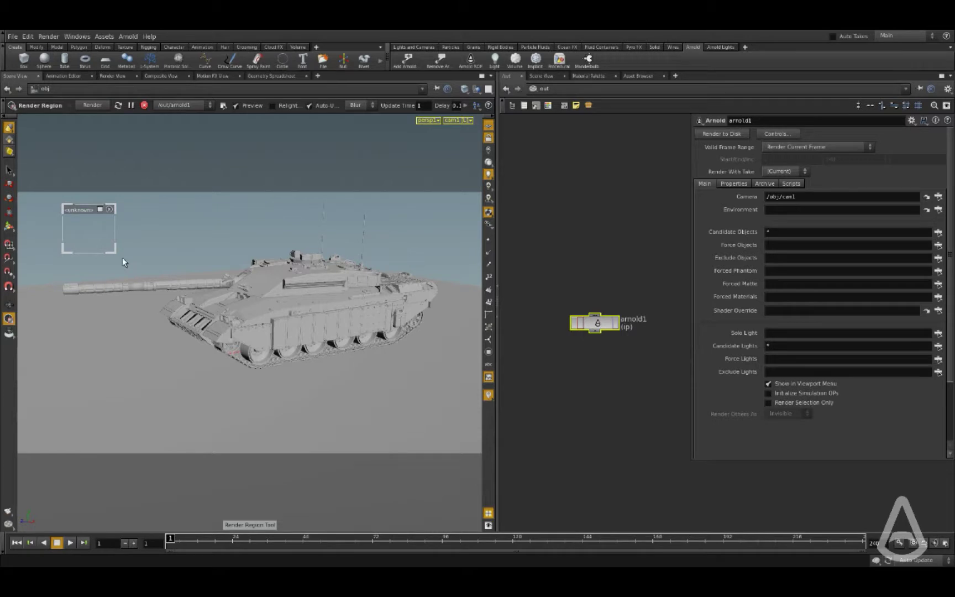
drag(122, 257, 455, 413)
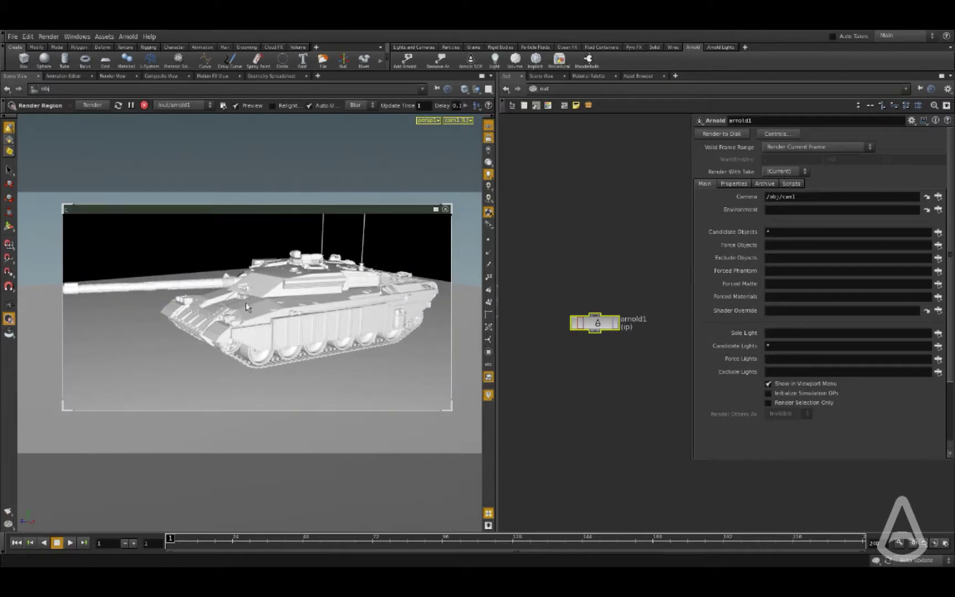
key(Escape)
drag(277, 343, 295, 313)
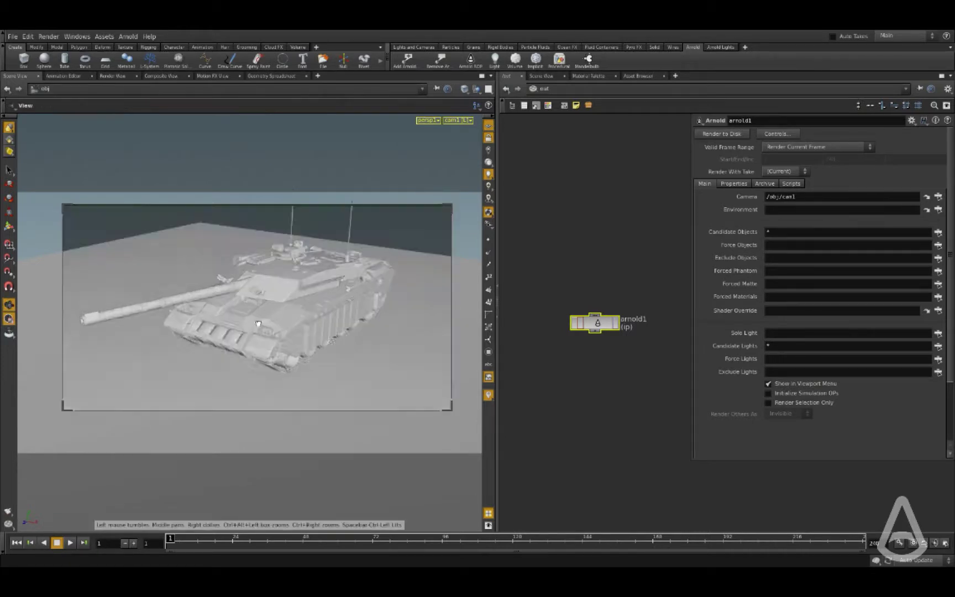
alt+drag(337, 251, 365, 329)
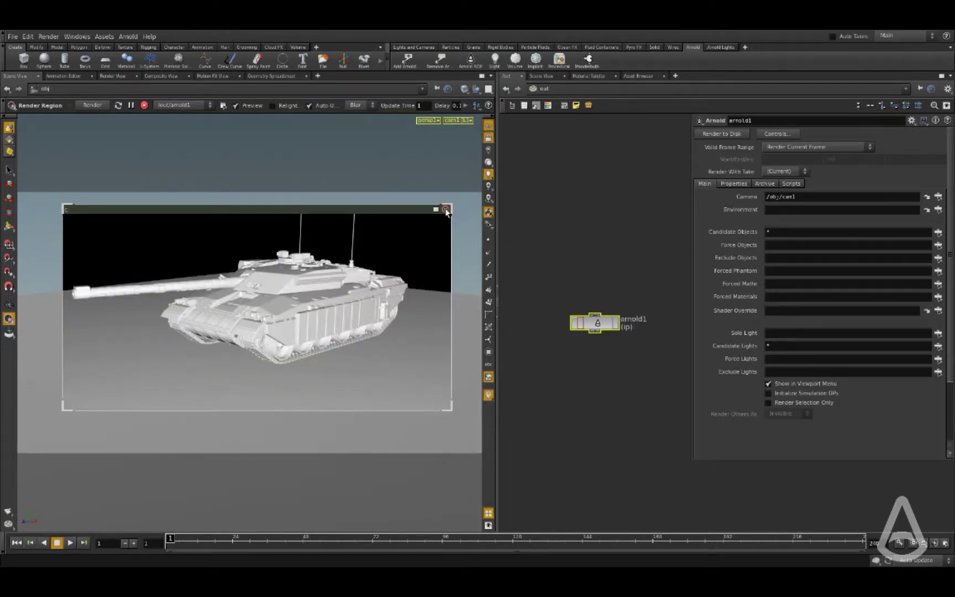
click(446, 209)
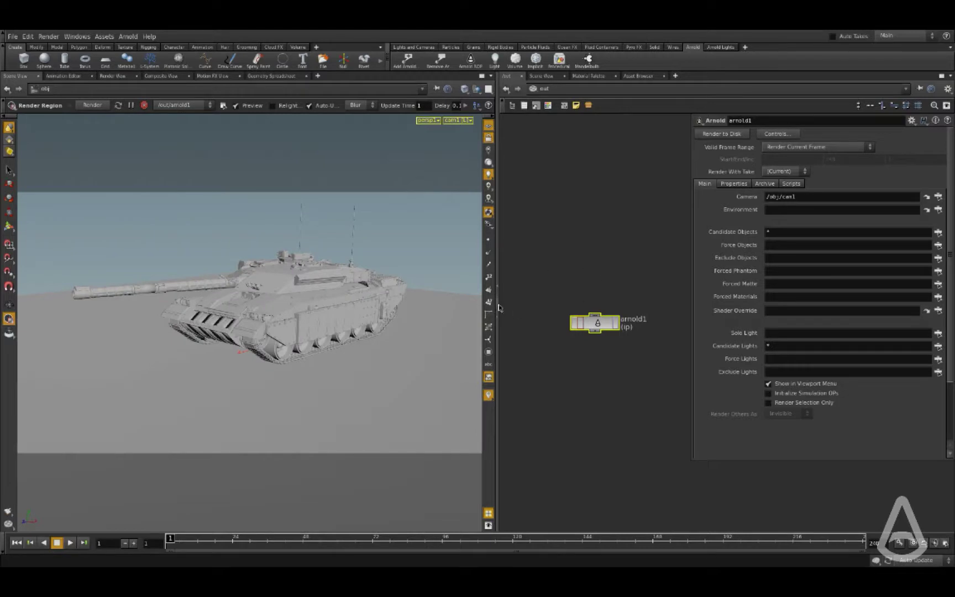